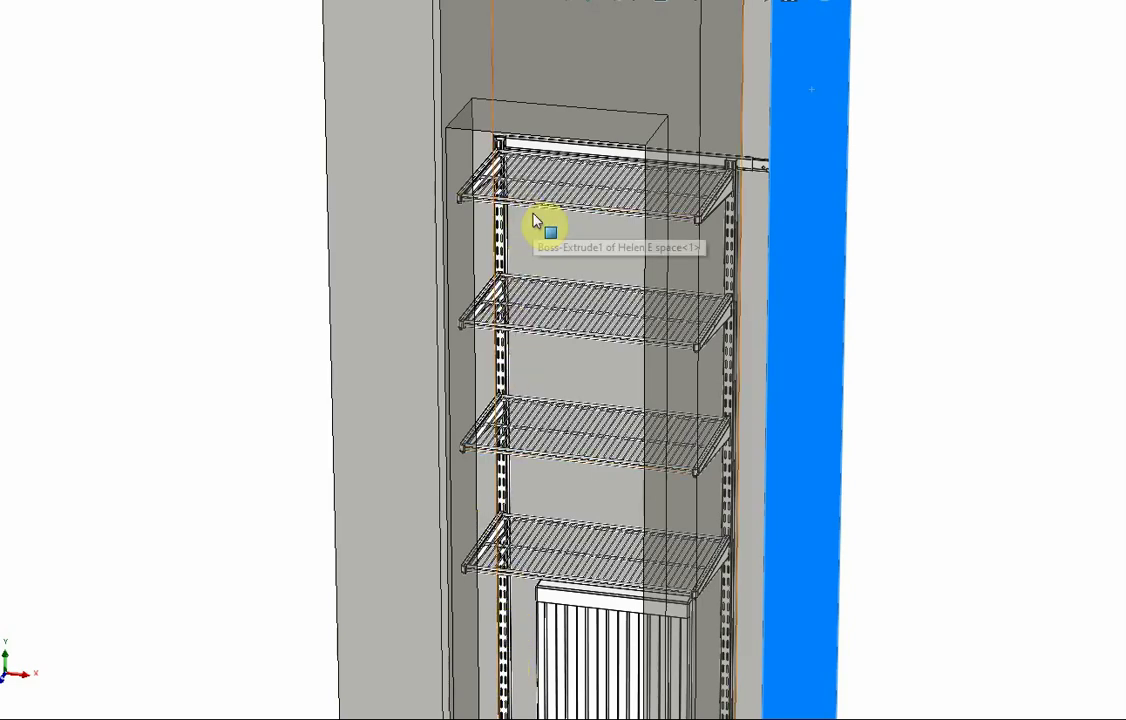
scroll(738, 200, down, 2)
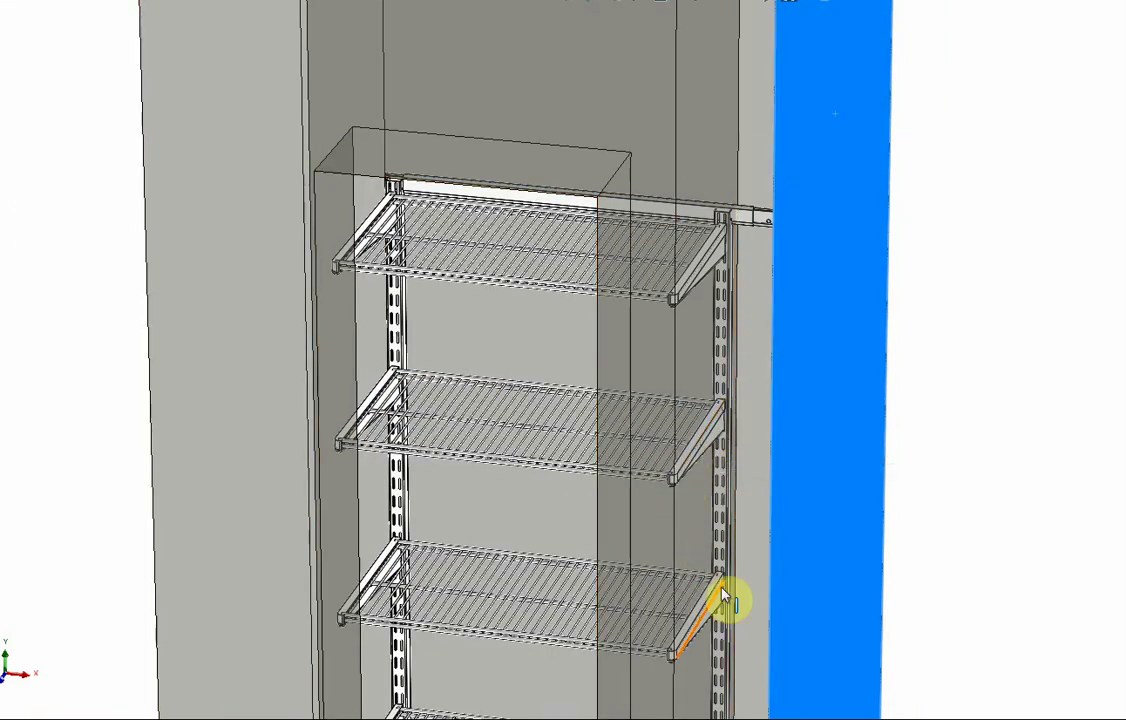
scroll(710, 670, up, 2)
scroll(710, 645, up, 3)
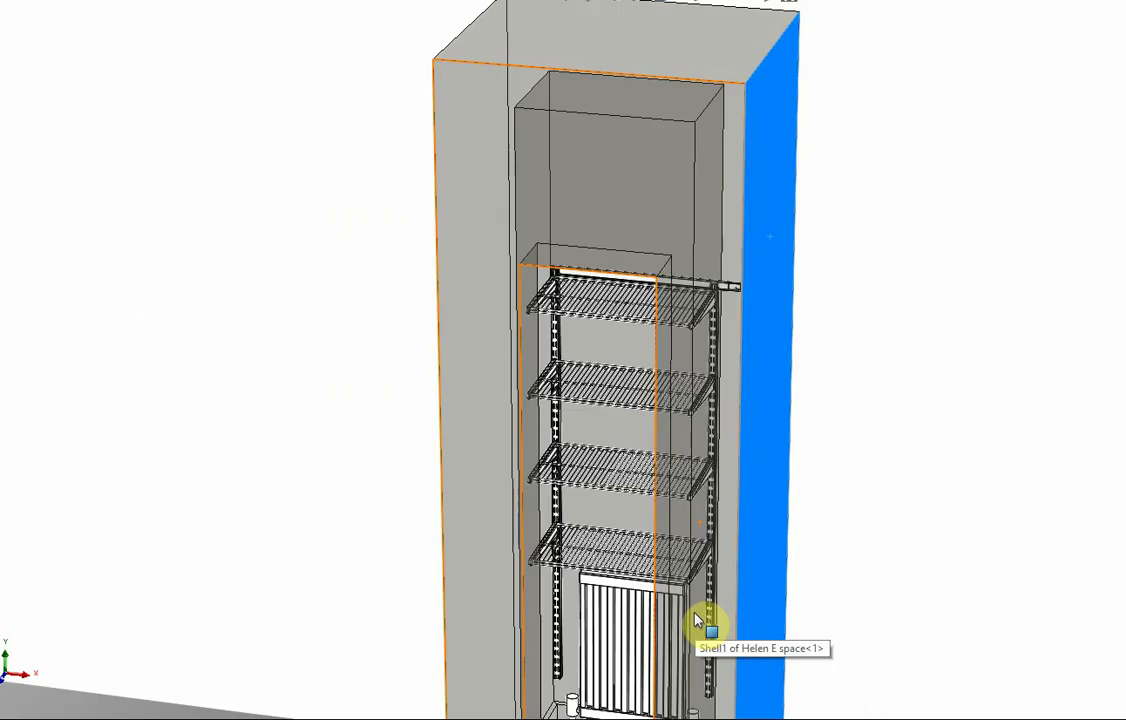